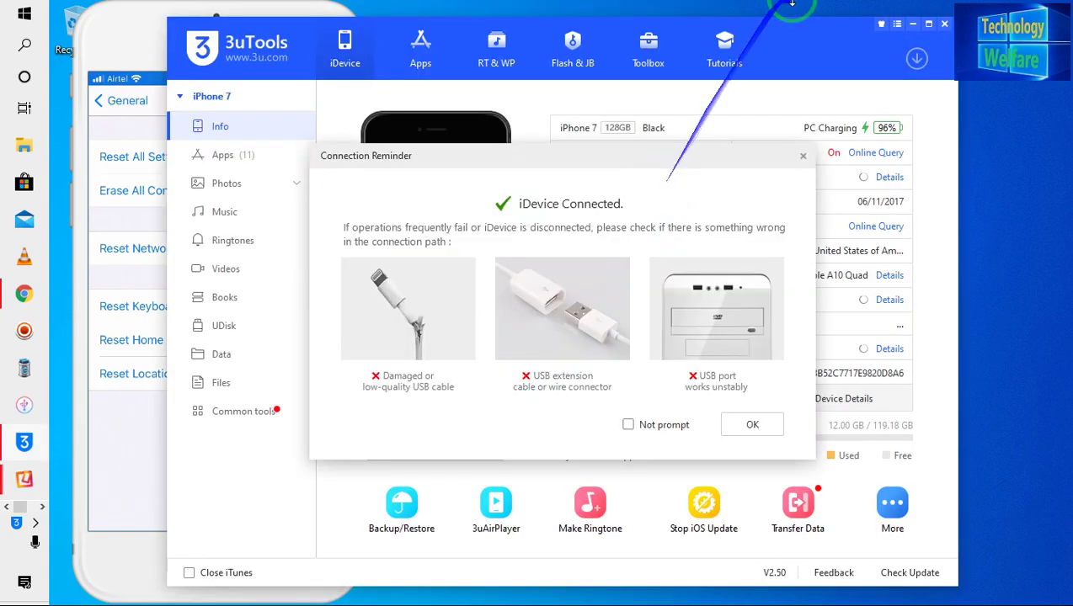
Step: Maximize 3uTools, dismiss the connection reminder, and open Erase All Data from the Toolbox
{"action": "left_click", "coordinate": [928, 23]}
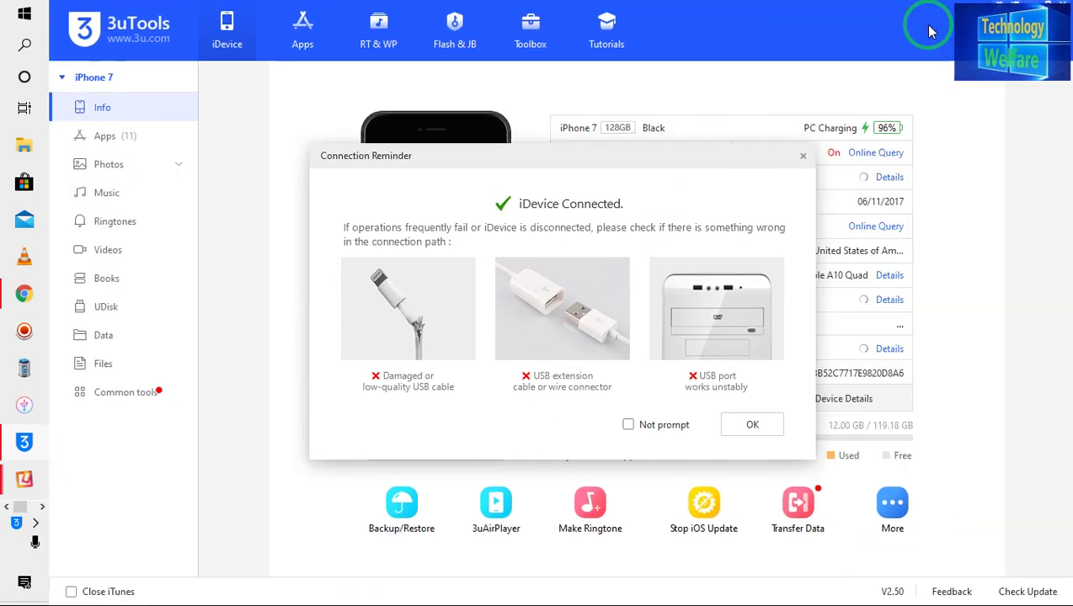
{"action": "left_click", "coordinate": [751, 425]}
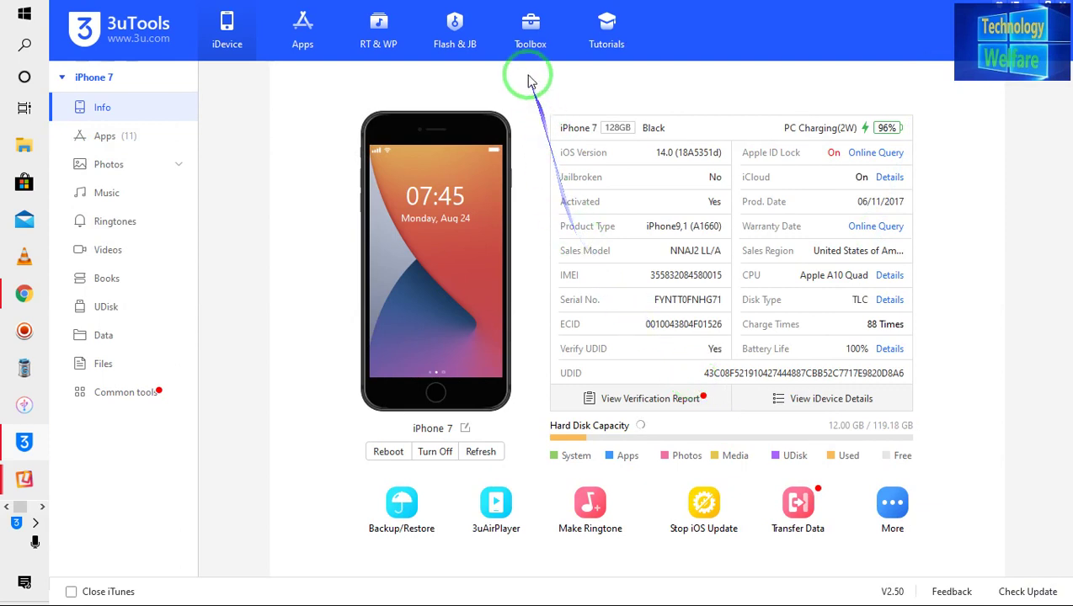
{"action": "left_click", "coordinate": [530, 35]}
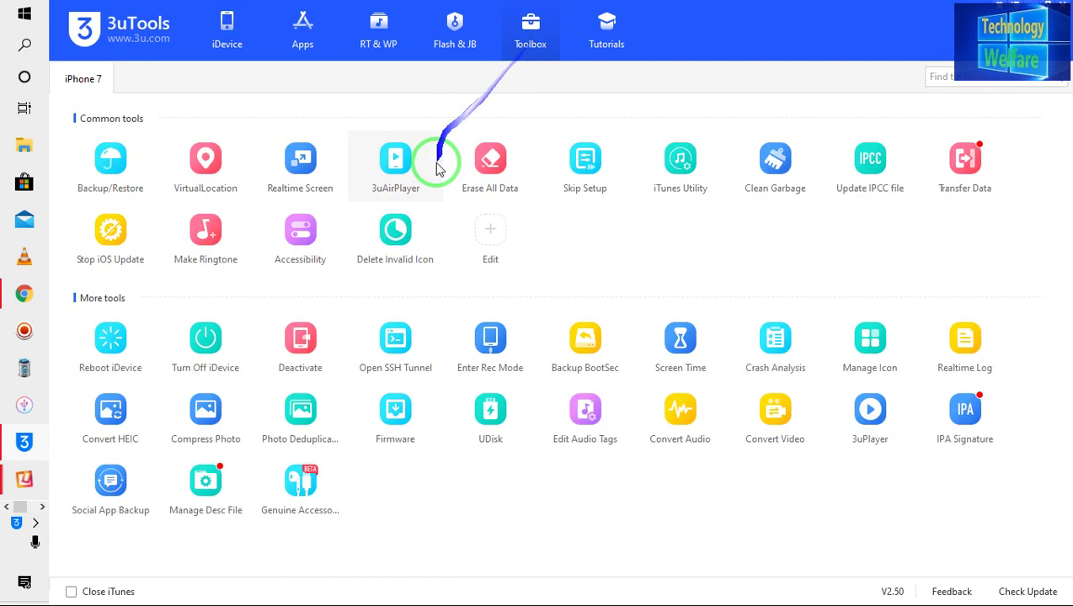
{"action": "left_click", "coordinate": [490, 156]}
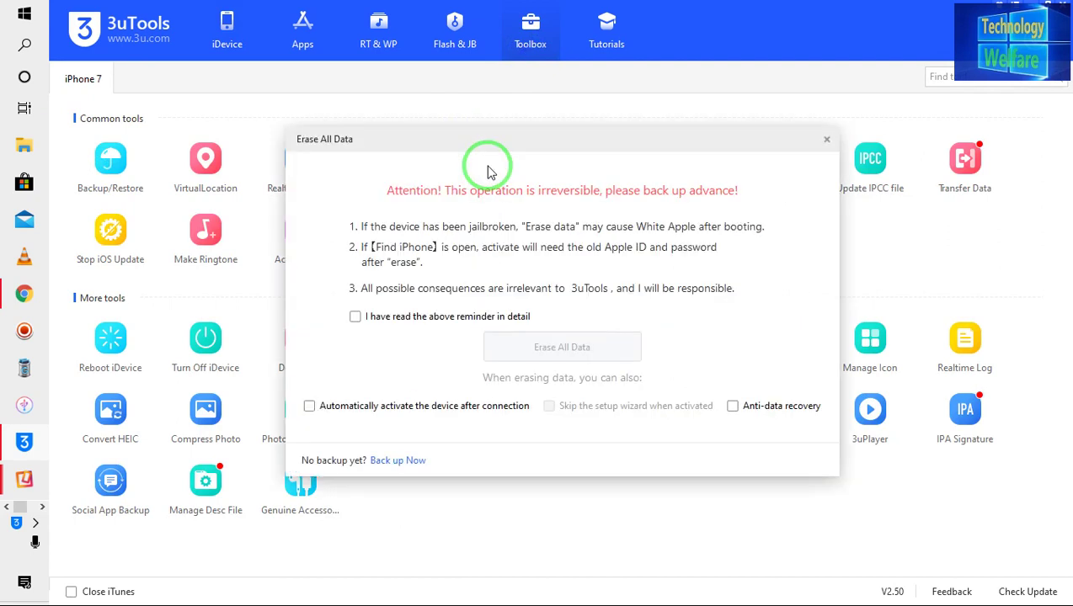
Step: Tick 'I have read the above reminder in detail' to enable the Erase button
{"action": "left_click", "coordinate": [353, 326]}
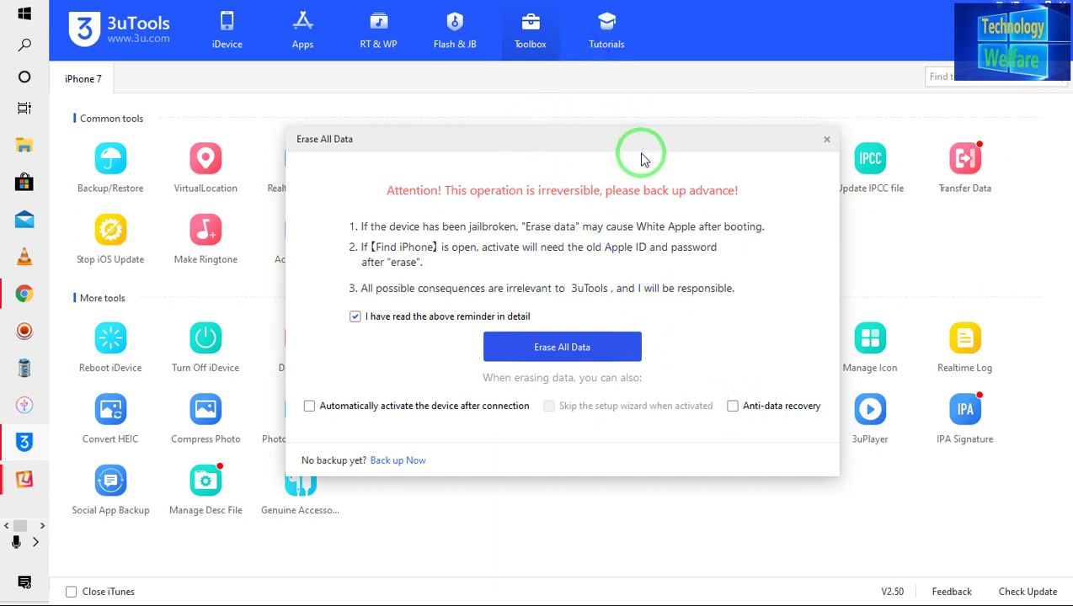
{"action": "left_click", "coordinate": [572, 354]}
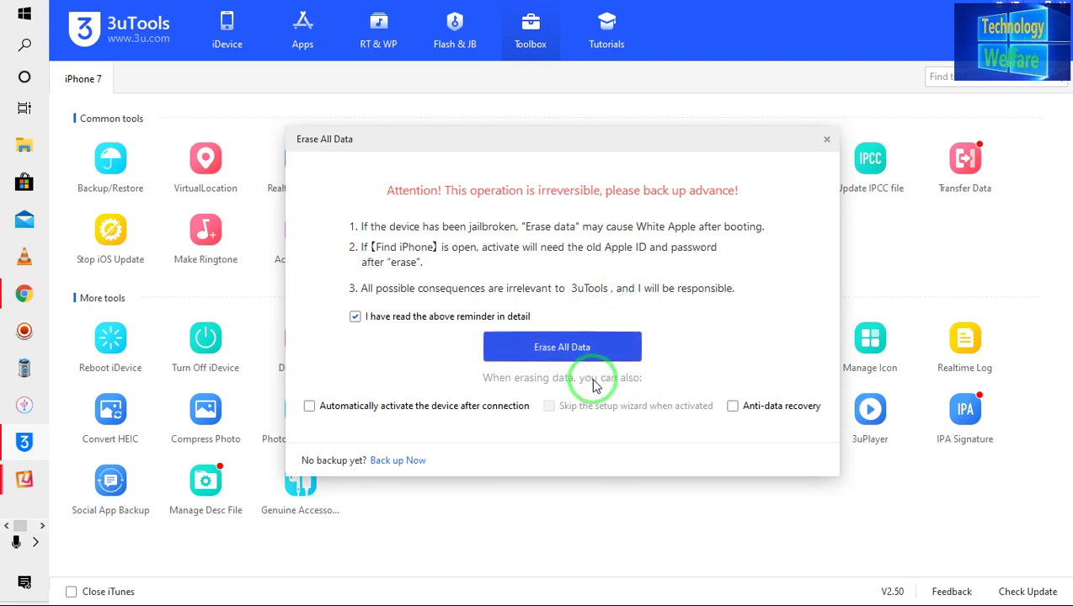